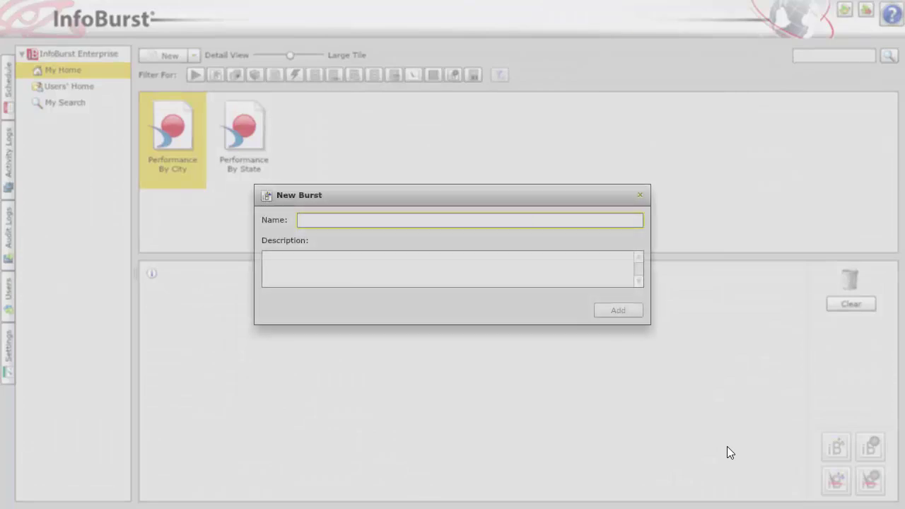
Name the new burst 'Portal Demo' and add it with the Performance By City report.
text(Portal Demo)
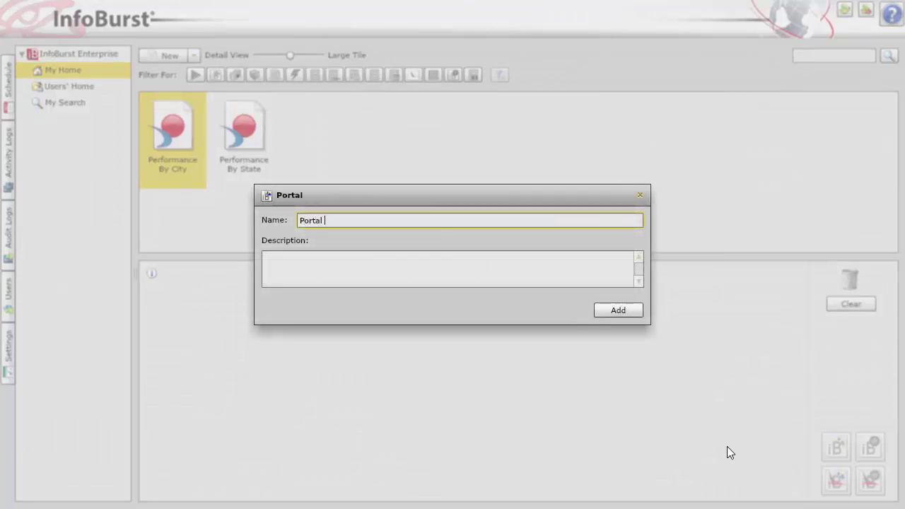
click(621, 311)
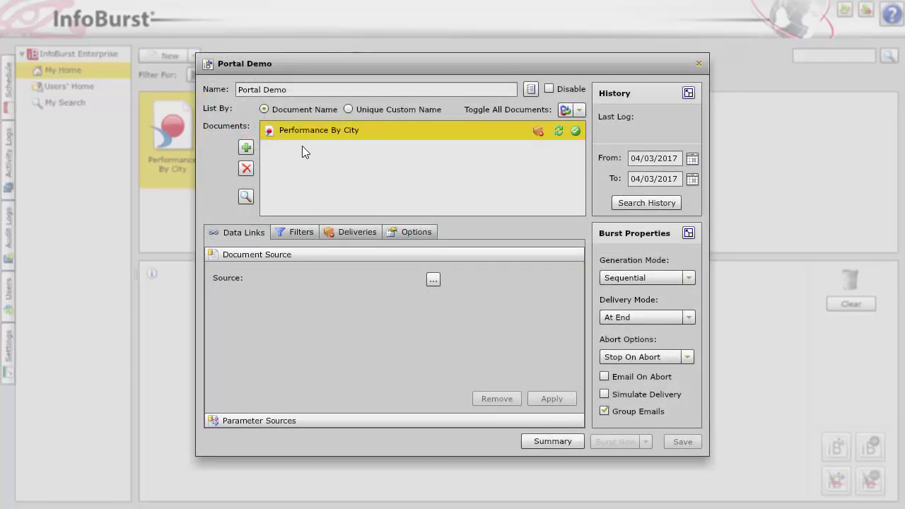
Add a City report-variable filter to the Portal Demo burst, then show its deliveries.
click(295, 233)
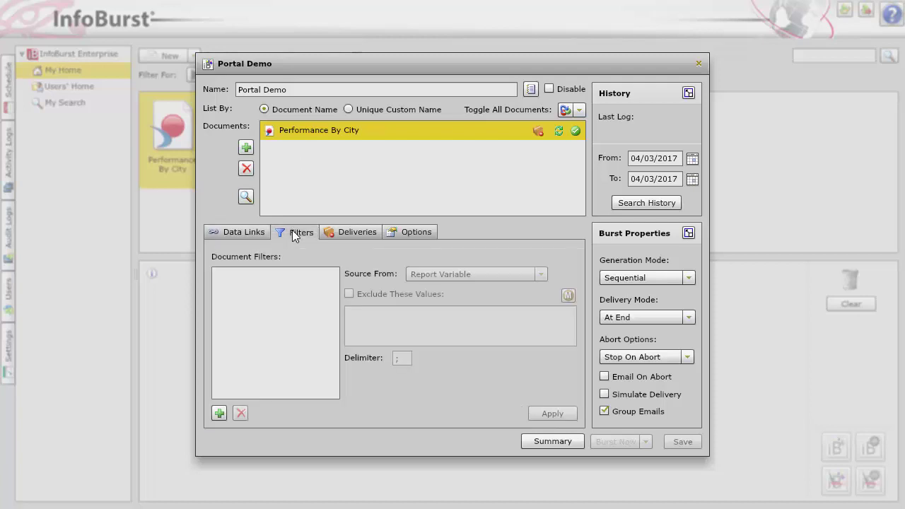
click(219, 413)
click(265, 350)
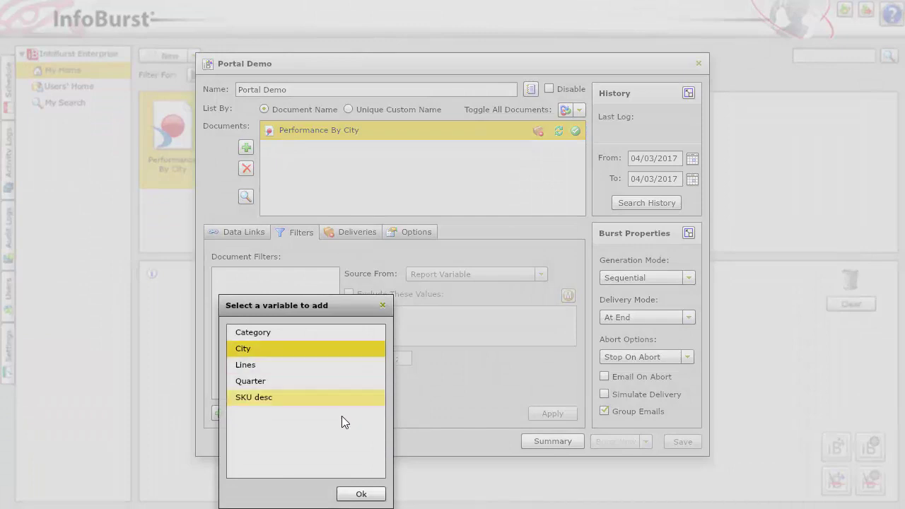
click(361, 493)
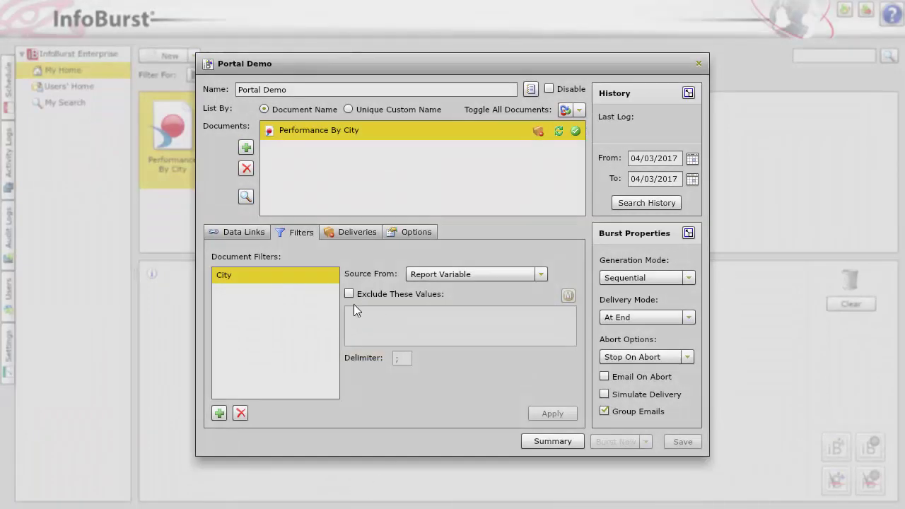
click(355, 238)
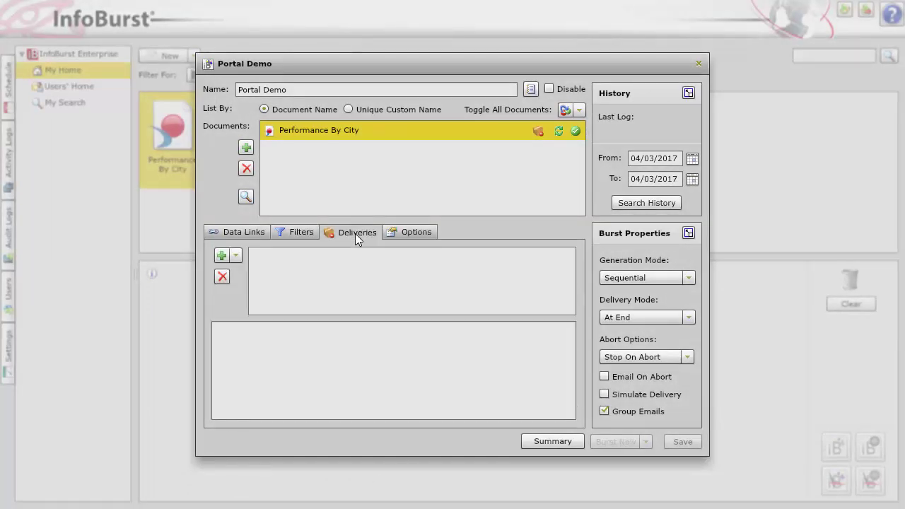
Create an InfoBurst Portal delivery for Performance By City with path Finance\[$DOCNAME].
click(245, 258)
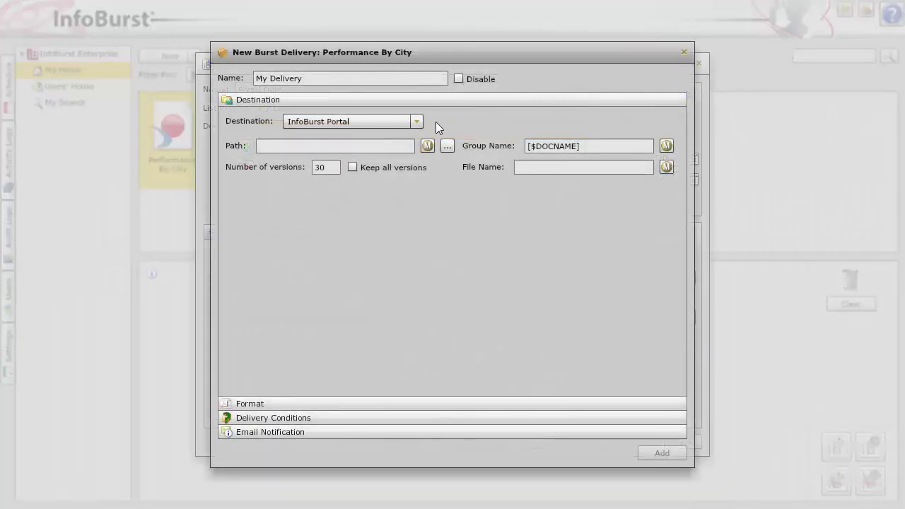
click(422, 121)
click(422, 121)
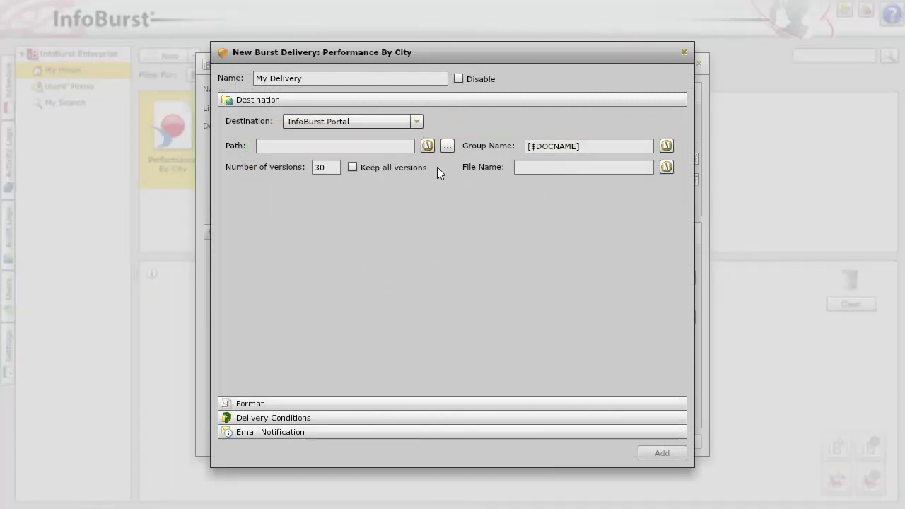
click(448, 146)
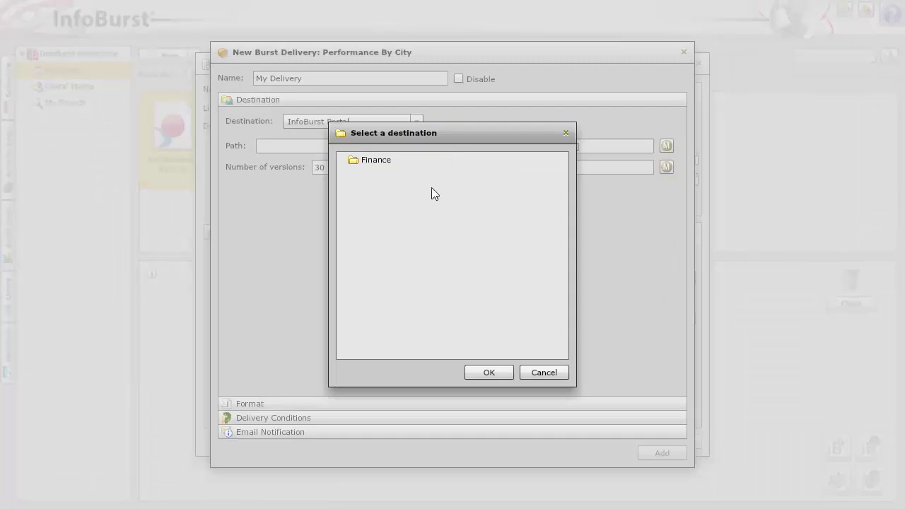
click(380, 162)
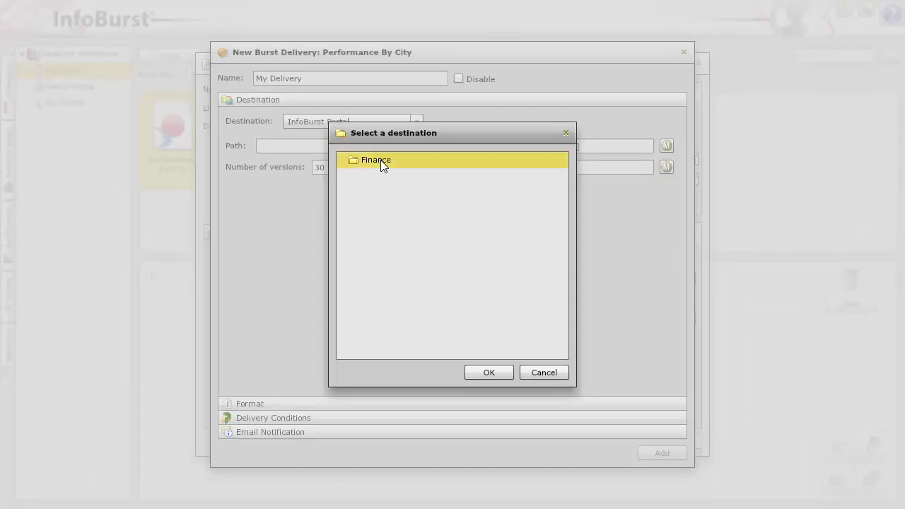
click(488, 373)
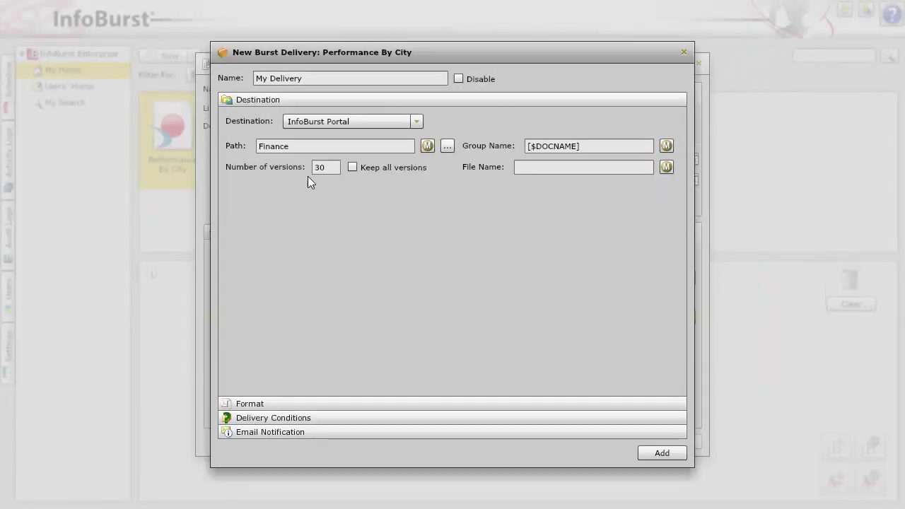
click(313, 146)
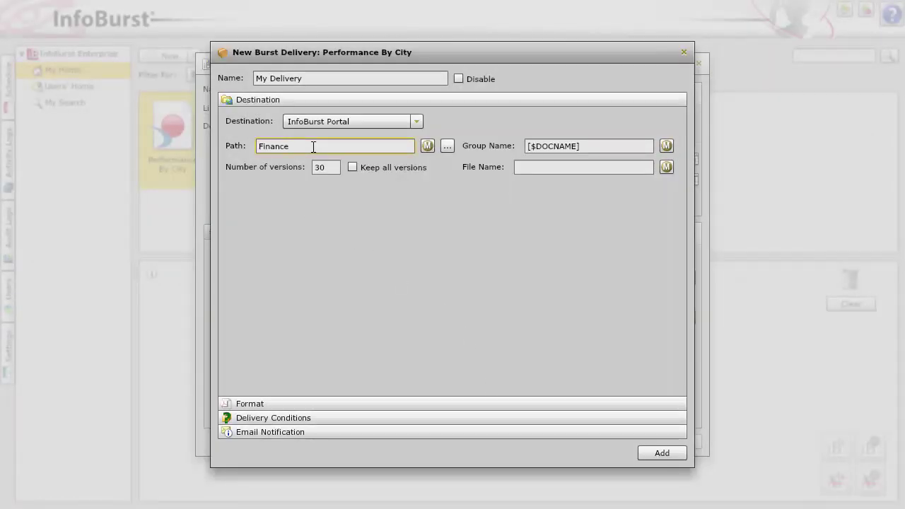
text(\[$DOCNAME])
Replace the delivery's [$DOCNAME] group name with the [=City] macro.
click(603, 146)
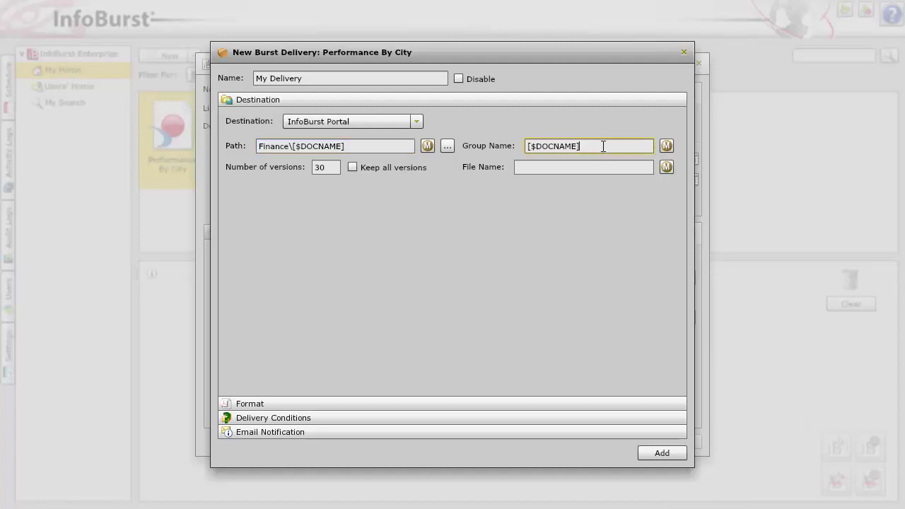
drag(603, 146, 495, 145)
key(BackSpace)
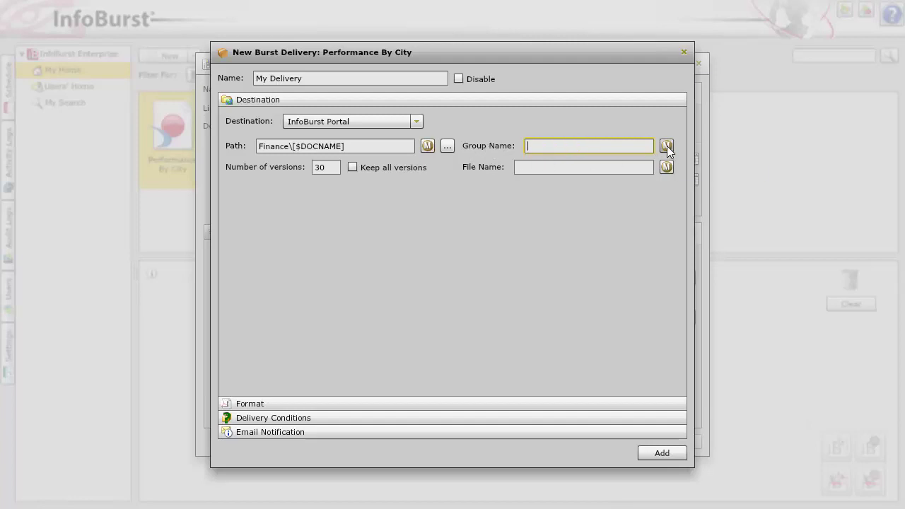
click(667, 146)
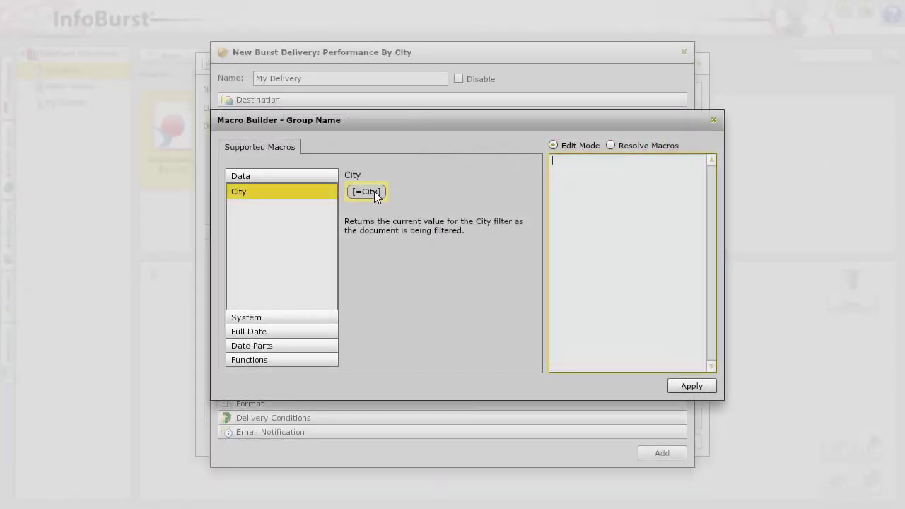
click(377, 195)
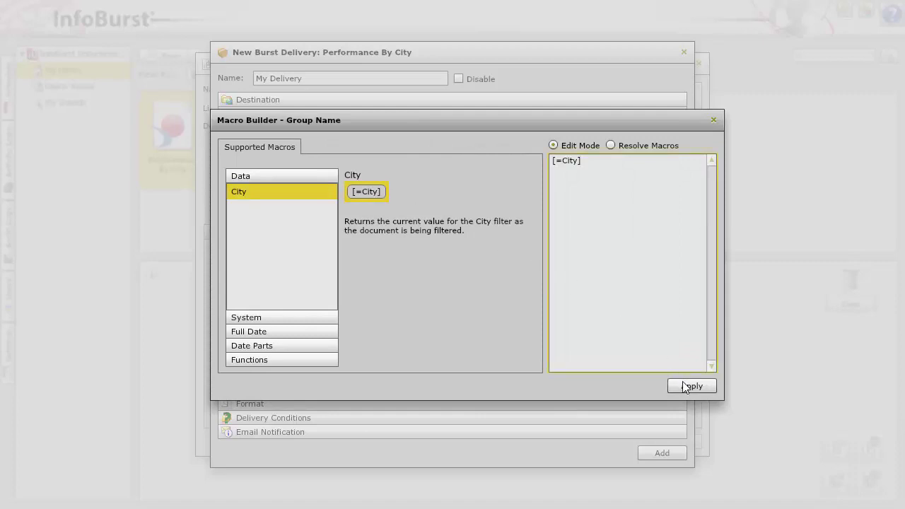
click(685, 387)
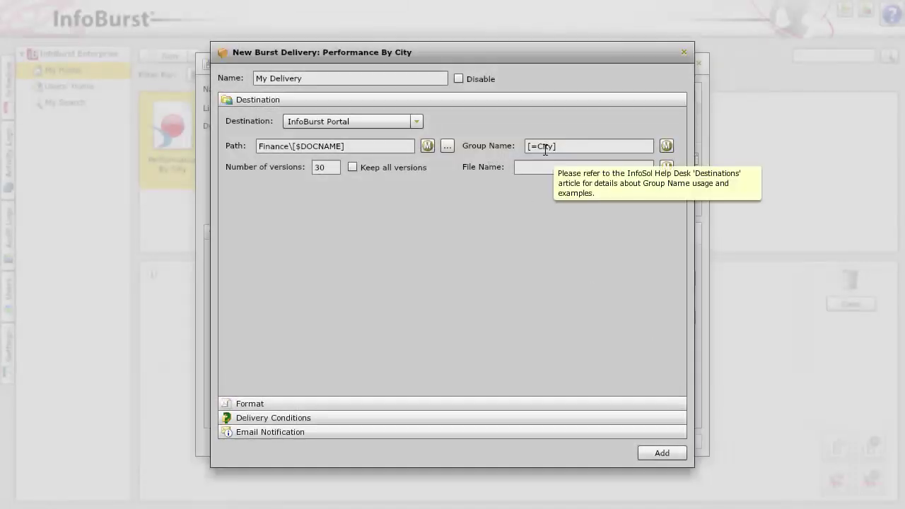
click(315, 170)
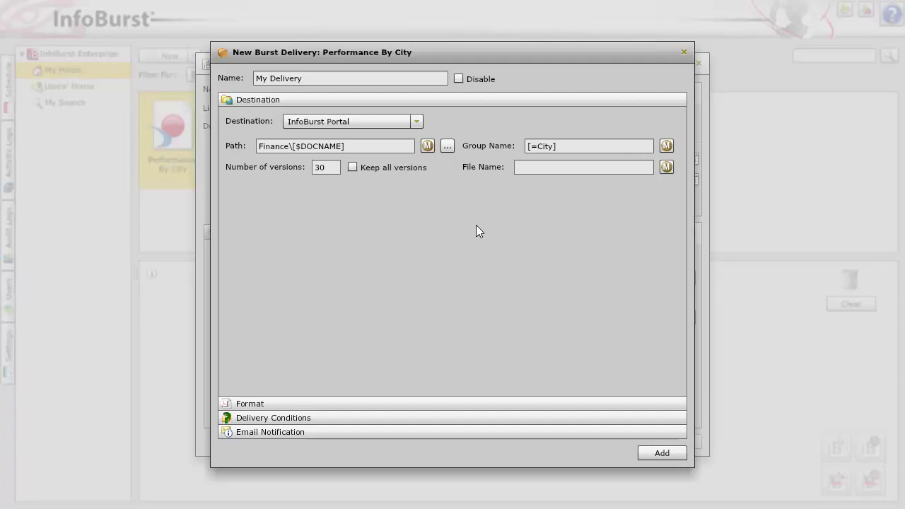
Set the delivery's output format to HTML.
click(318, 403)
click(418, 135)
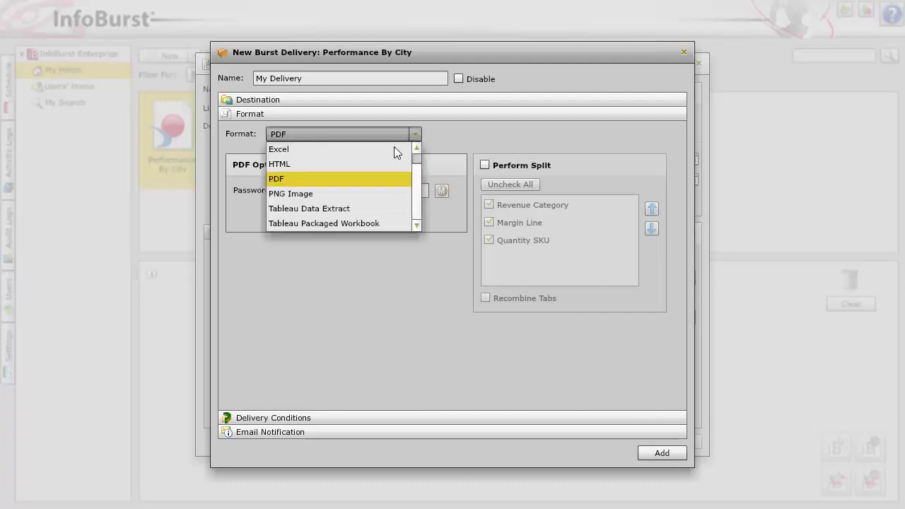
click(345, 167)
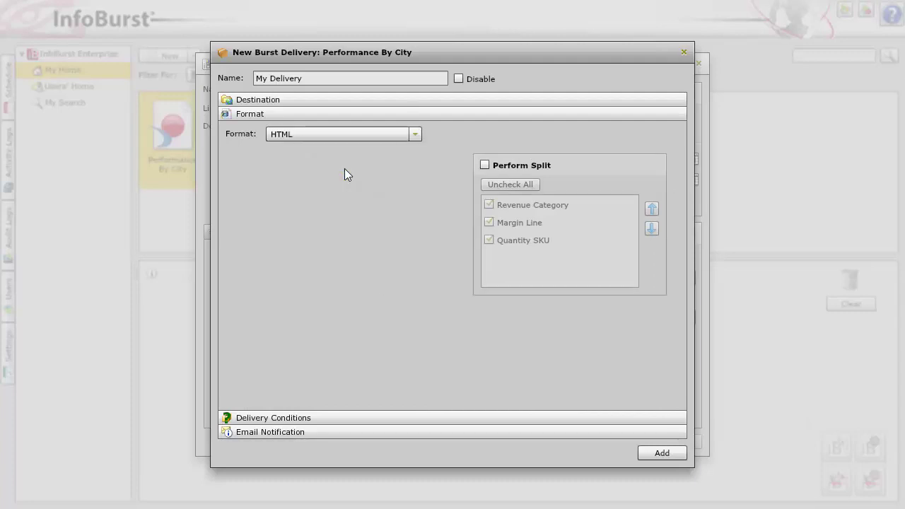
Add the delivery, run the Portal Demo burst, and view its Activity Log as a timeline.
click(660, 453)
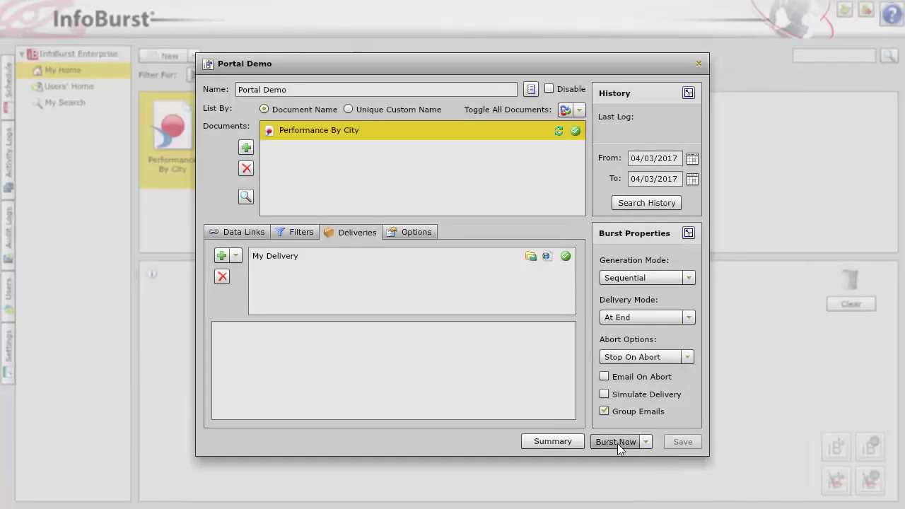
click(607, 441)
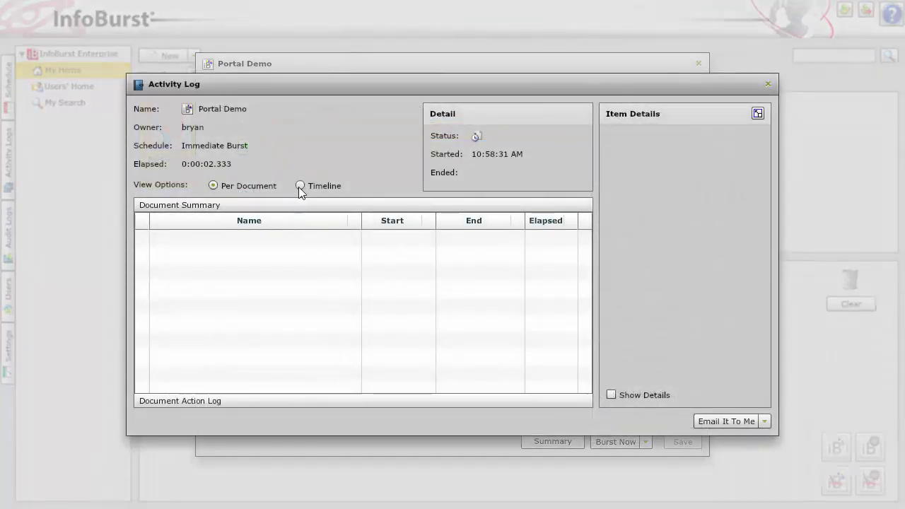
click(300, 186)
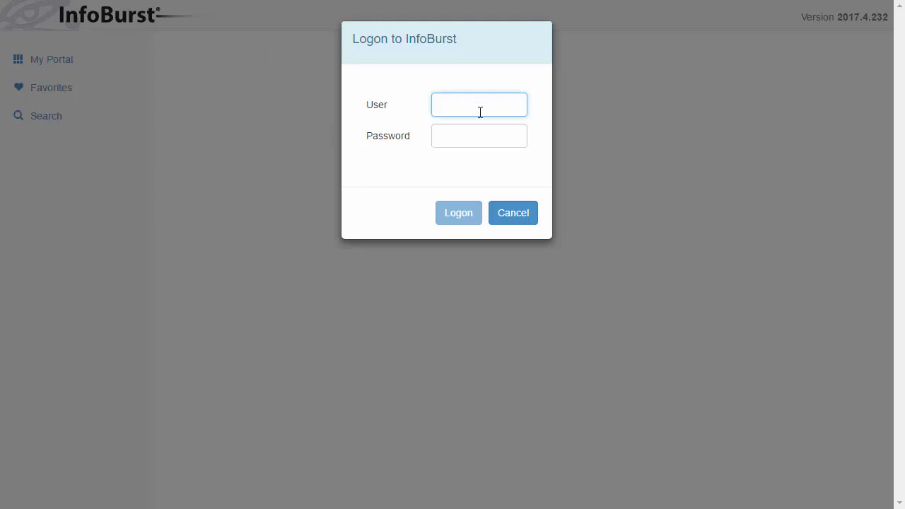
Log on to InfoBurst Portal with the user name and password, then dismiss the save-password prompt.
text(adm)
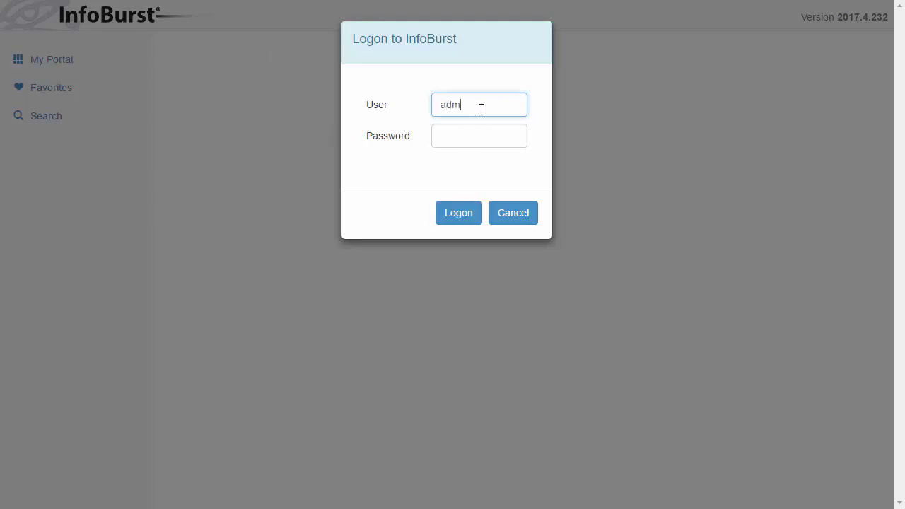
text(inadmin)
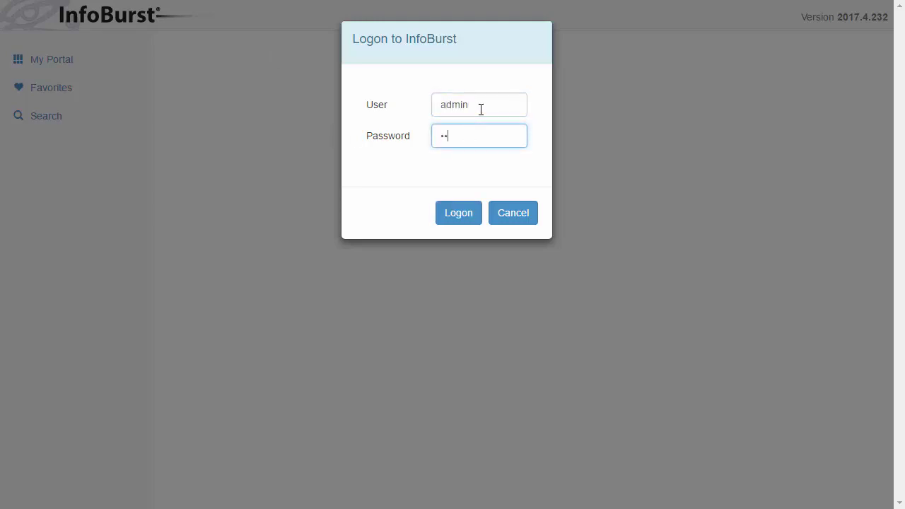
key(Return)
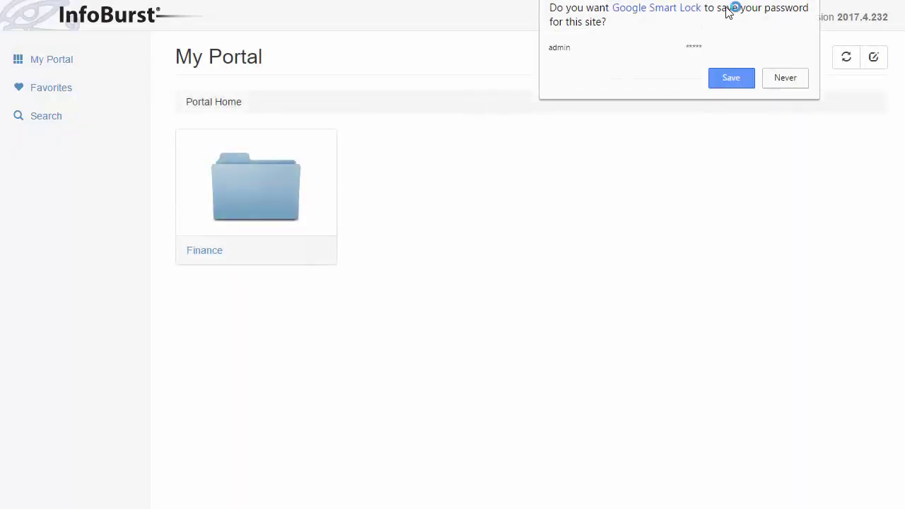
click(792, 5)
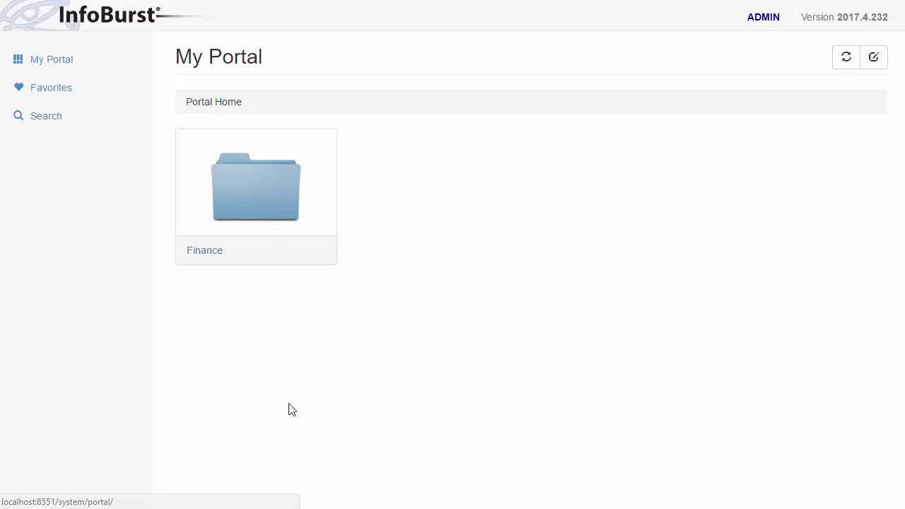
Open the Los Angeles report under Finance › Performance By City.
click(265, 205)
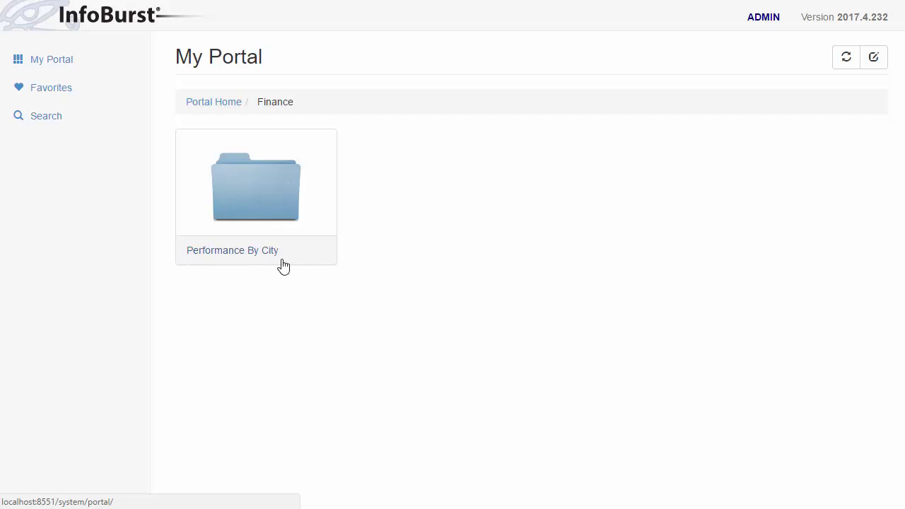
click(265, 200)
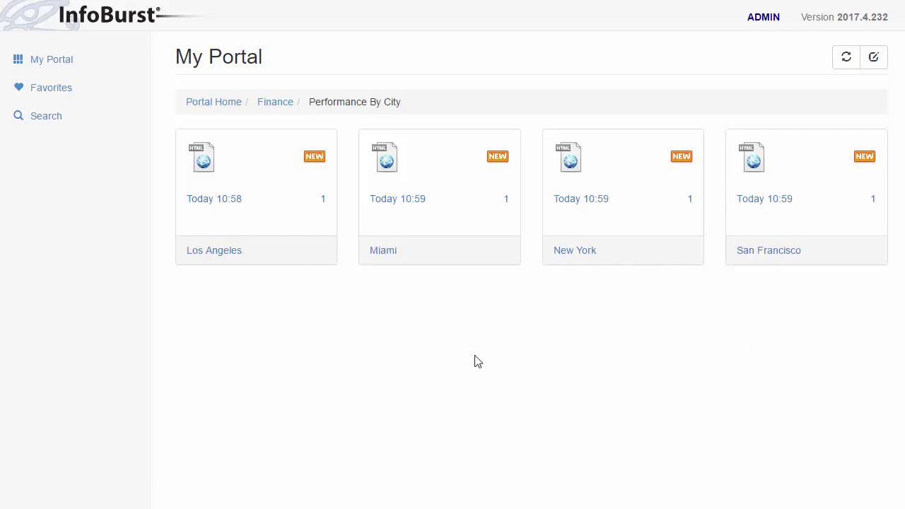
click(225, 207)
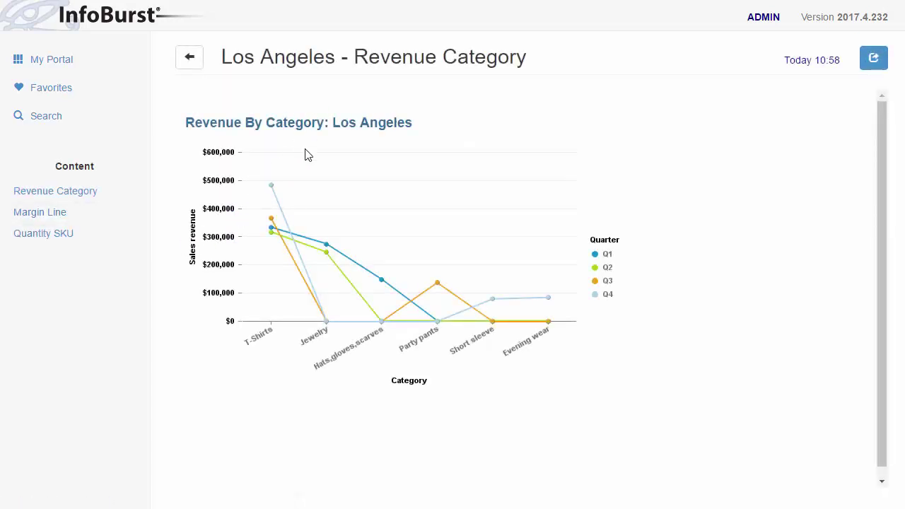
View the Margin Line, Quantity SKU and Revenue Category charts, then return to the portal.
click(58, 214)
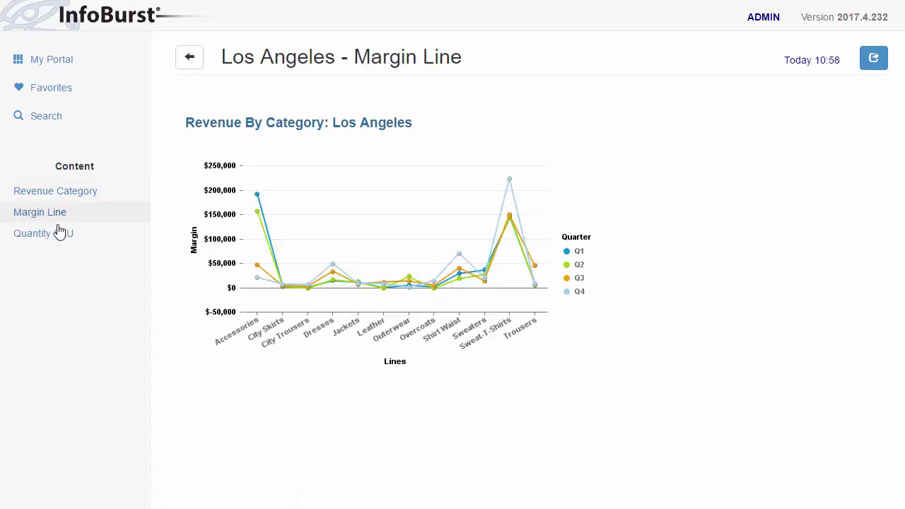
click(58, 239)
click(61, 215)
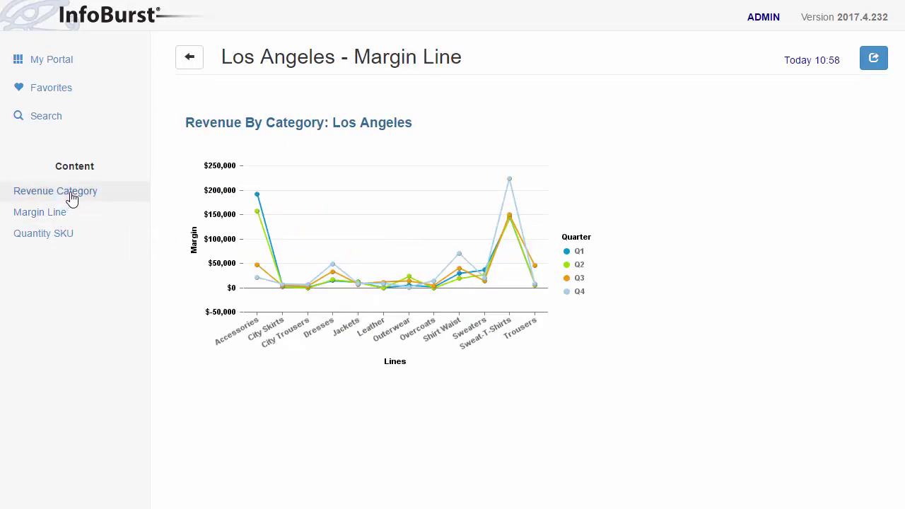
click(71, 200)
click(192, 64)
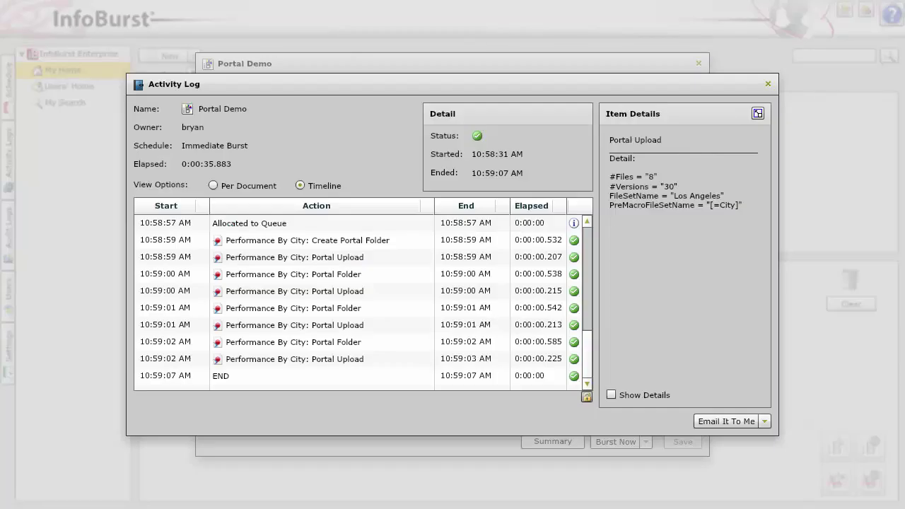
Close the finished Activity Log, rerun Portal Demo, and watch the new run in Timeline view.
click(768, 84)
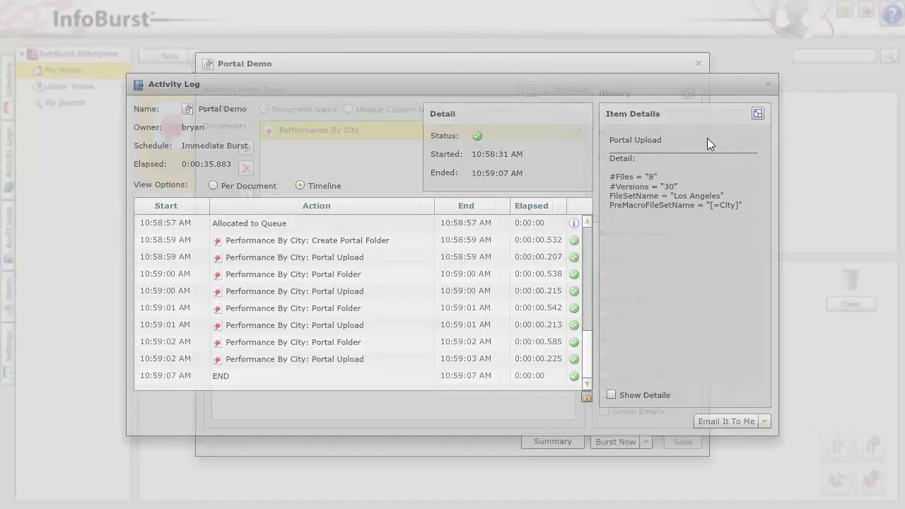
click(618, 442)
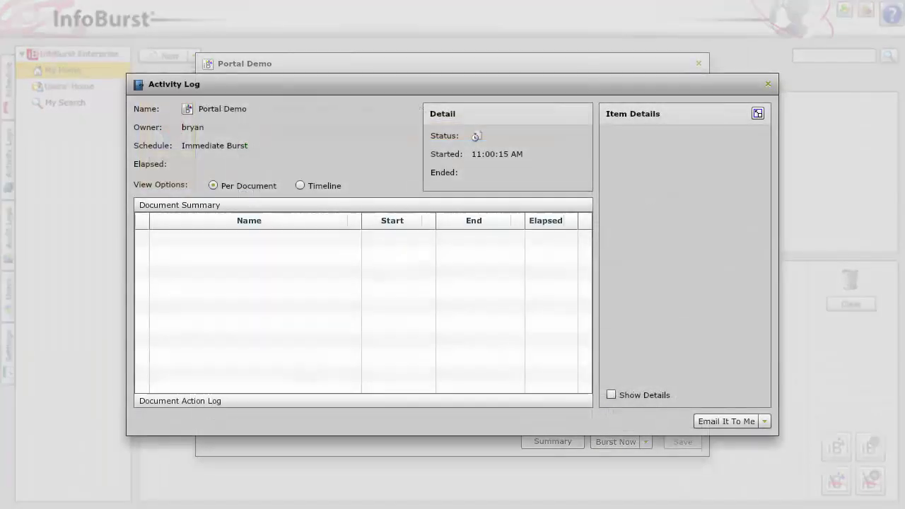
click(300, 185)
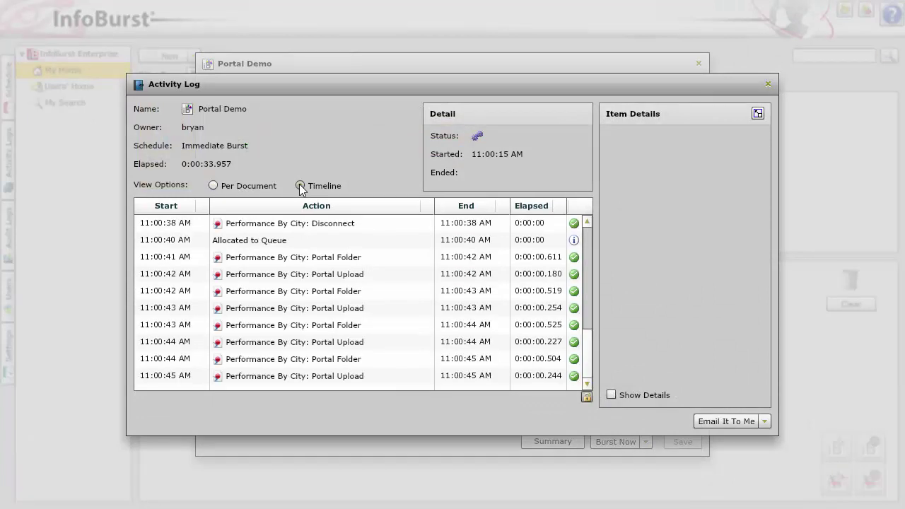
click(300, 186)
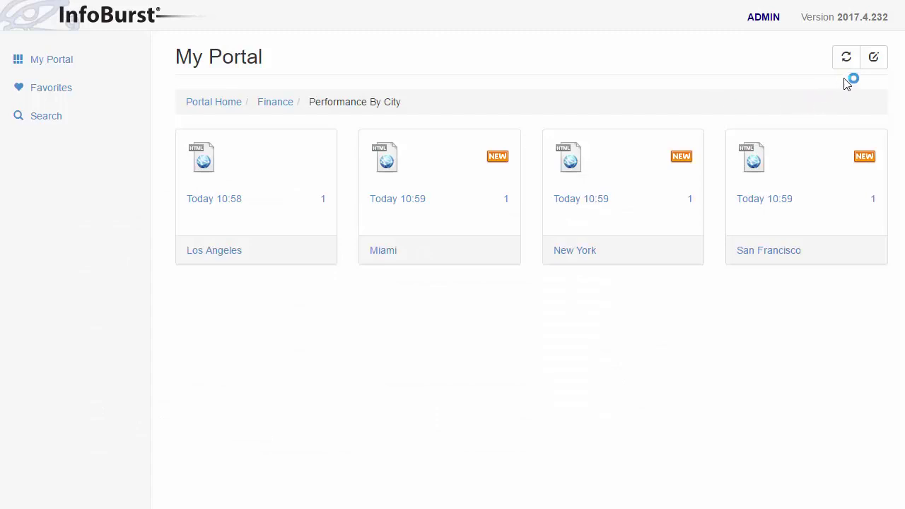
Refresh the city reports, open Los Angeles, load its 10:58 version and view Margin Line.
click(846, 58)
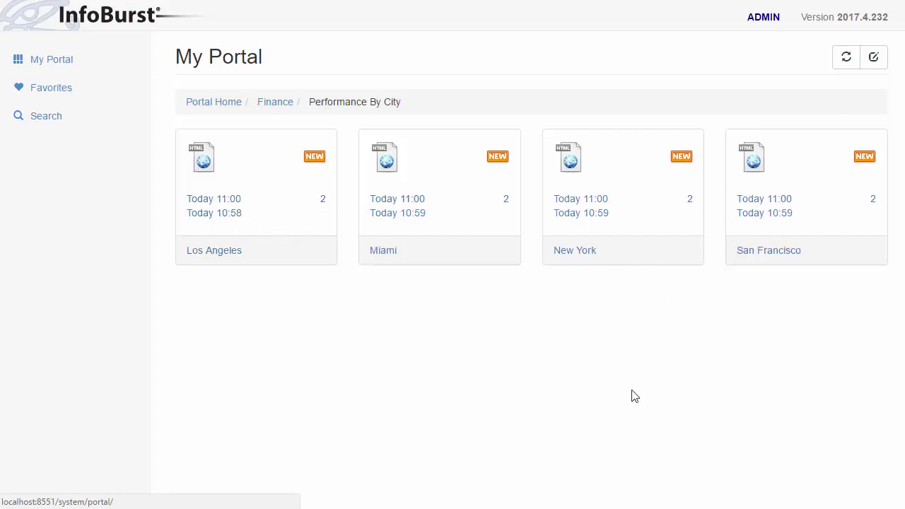
click(273, 217)
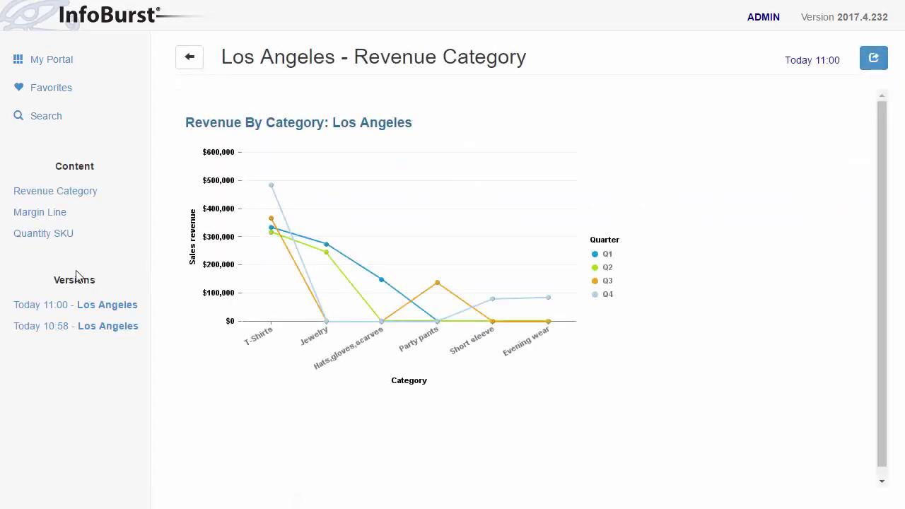
click(60, 325)
click(67, 220)
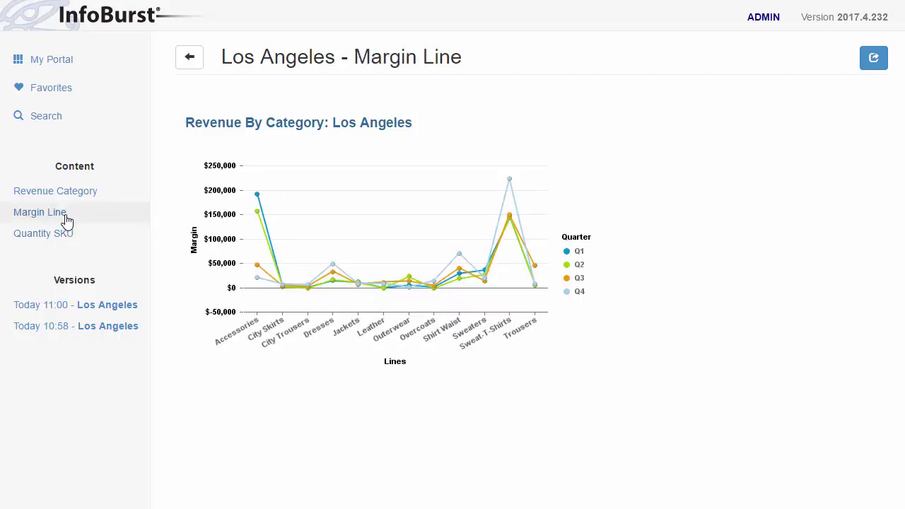